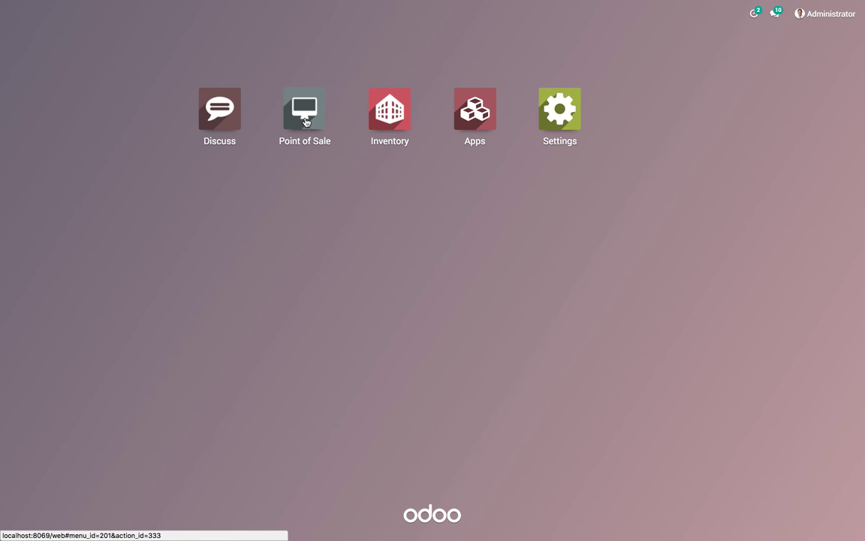
- Open Terminal 1's settings from the Point of Sale dashboard and scroll down the form
{"action": "left_click", "coordinate": [305, 122]}
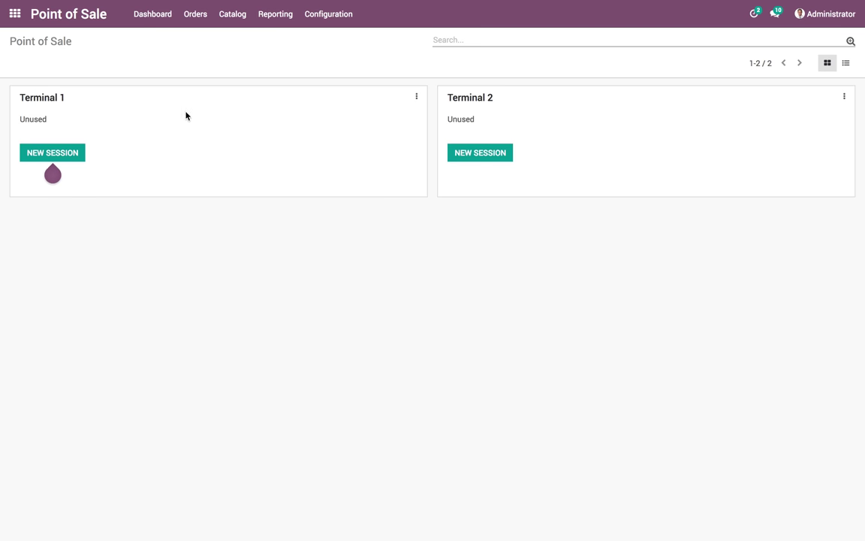
{"action": "left_click", "coordinate": [416, 98]}
{"action": "left_click", "coordinate": [256, 187]}
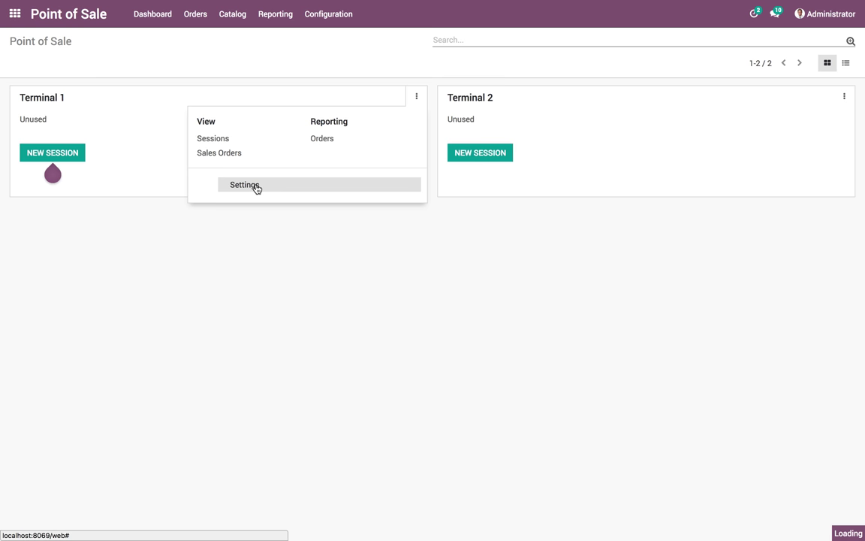
{"action": "scroll", "coordinate": [353, 332], "scroll_direction": "down", "scroll_amount": 5}
{"action": "scroll", "coordinate": [354, 332], "scroll_direction": "down", "scroll_amount": 1}
{"action": "scroll", "coordinate": [355, 332], "scroll_direction": "down", "scroll_amount": 3}
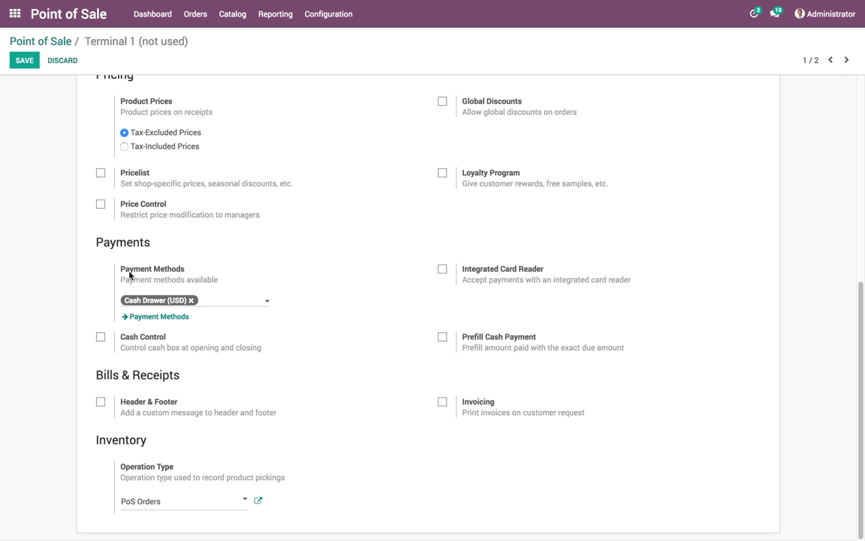
{"action": "left_click_drag", "start_coordinate": [122, 272], "coordinate": [209, 291]}
{"action": "left_click", "coordinate": [221, 326]}
- Confirm Terminal 1 accepts only Cash Drawer (USD), then move to Terminal 2's configuration
{"action": "left_click", "coordinate": [167, 316]}
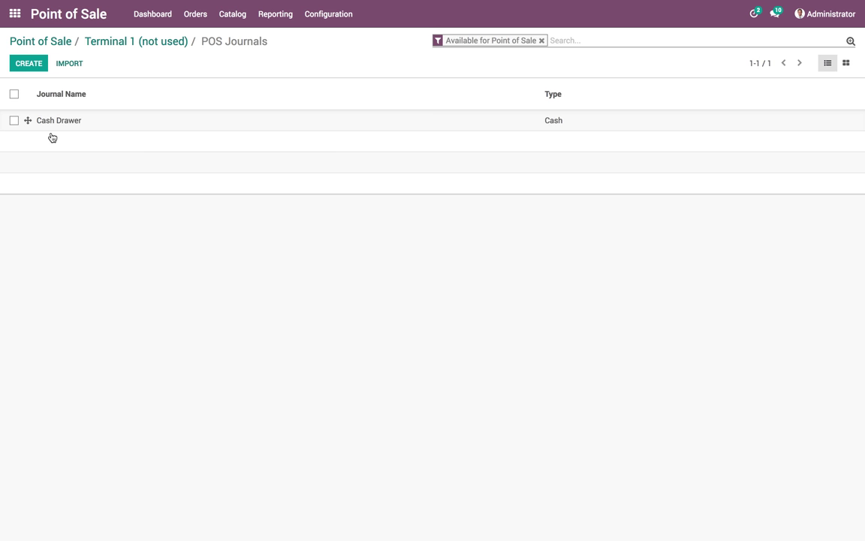
{"action": "left_click", "coordinate": [119, 42]}
{"action": "left_click", "coordinate": [846, 59]}
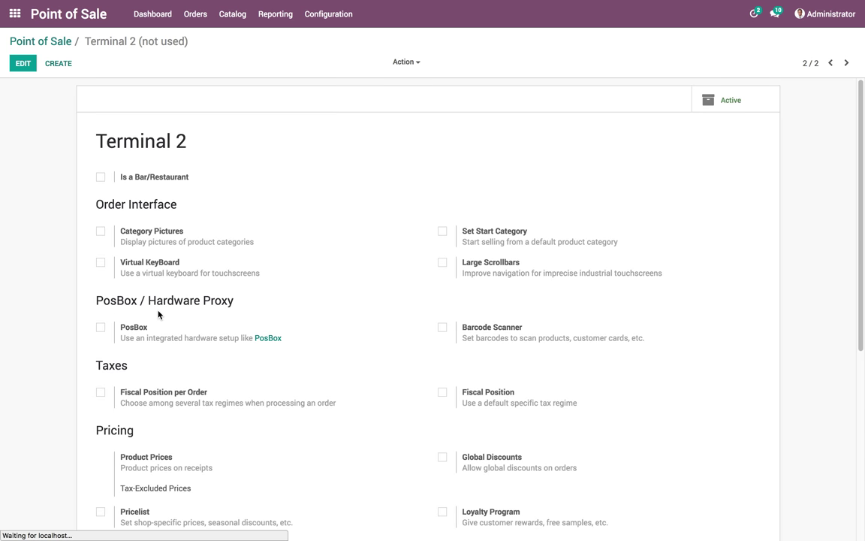
- Leave Terminal 2's configuration form and go back to the Point of Sale terminals dashboard
{"action": "scroll", "coordinate": [158, 315], "scroll_direction": "down", "scroll_amount": 5}
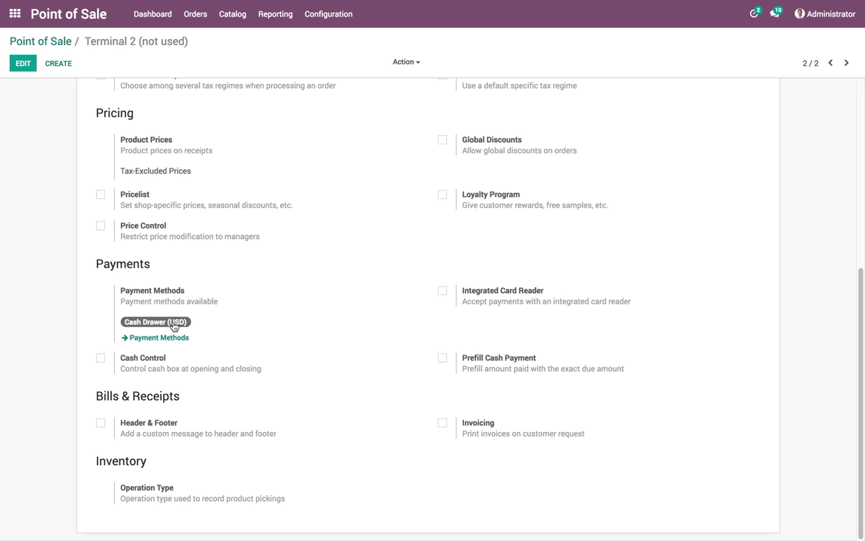
{"action": "left_click", "coordinate": [44, 43]}
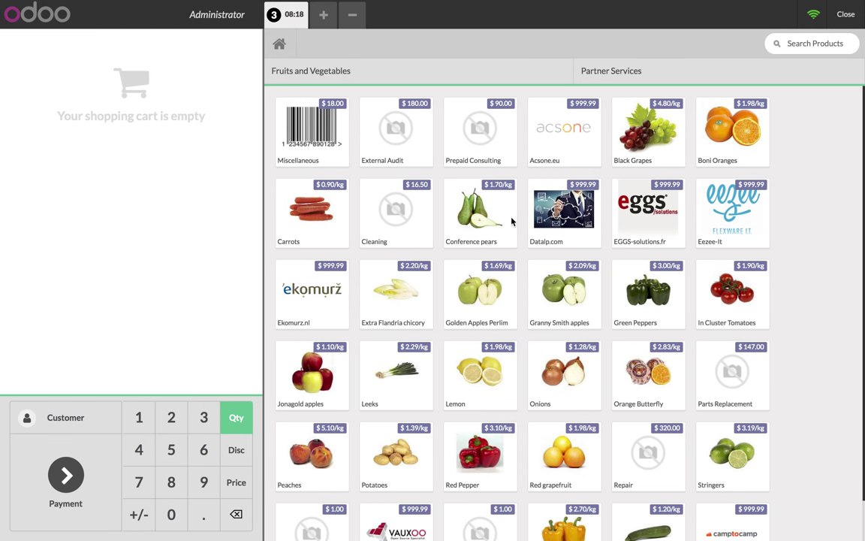
- Add Conference pears, Golden Apples Perlim, Granny Smith, Datalp.com, Jonagold apples and Peaches to the order
{"action": "left_click", "coordinate": [446, 197]}
{"action": "left_click", "coordinate": [473, 275]}
{"action": "left_click", "coordinate": [535, 263]}
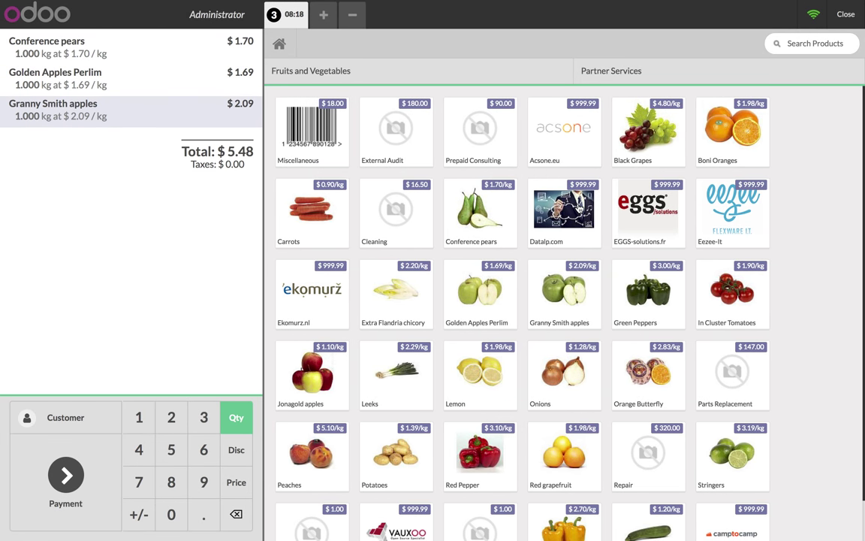
{"action": "left_click", "coordinate": [519, 194]}
{"action": "left_click", "coordinate": [334, 375]}
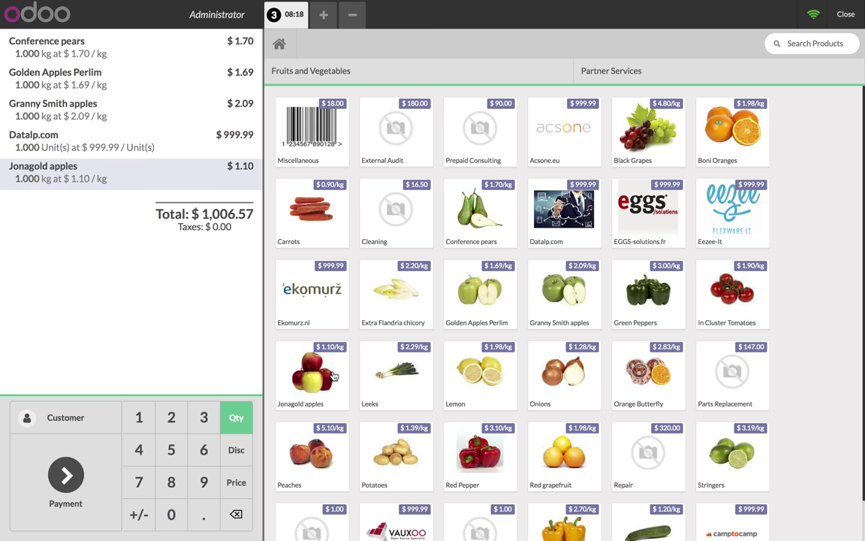
{"action": "left_click", "coordinate": [309, 451]}
- Pay the $1,011.67 order in cash with 1,100 tendered, then start the next order
{"action": "left_click", "coordinate": [66, 473]}
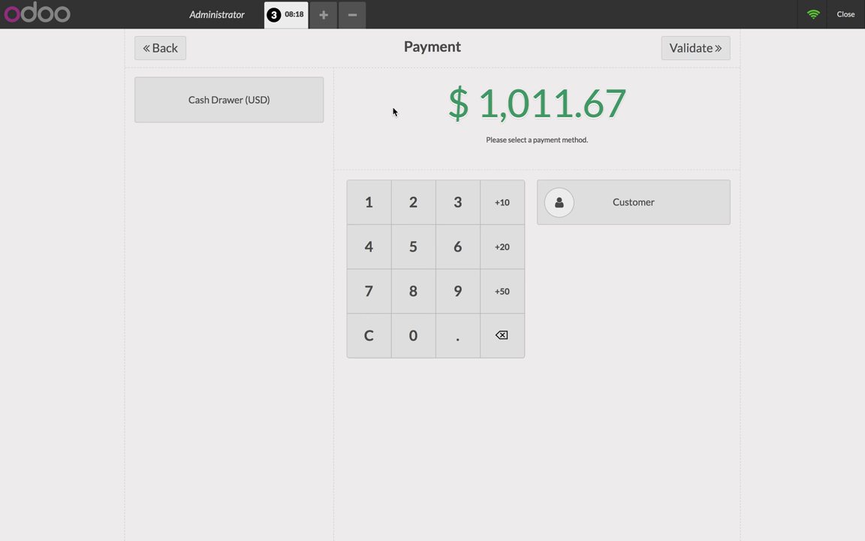
{"action": "left_click", "coordinate": [252, 100]}
{"action": "type", "text": "1,1"}
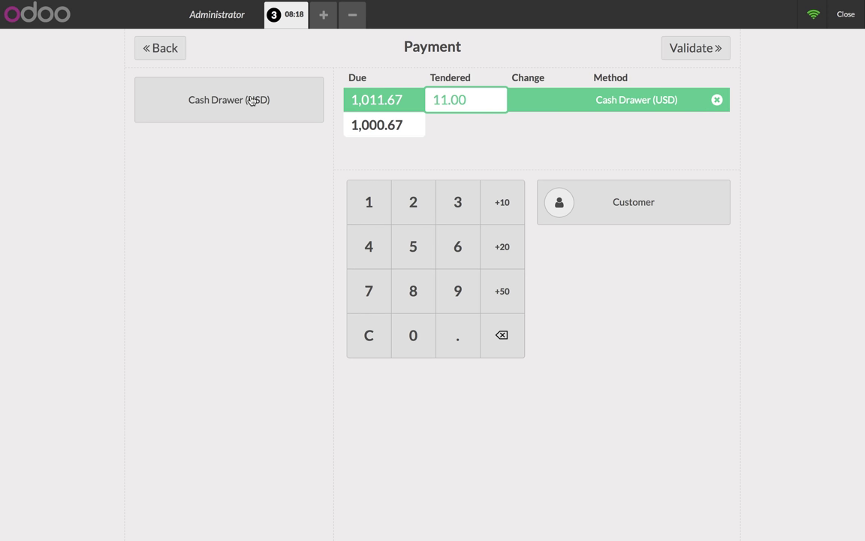
{"action": "type", "text": "00"}
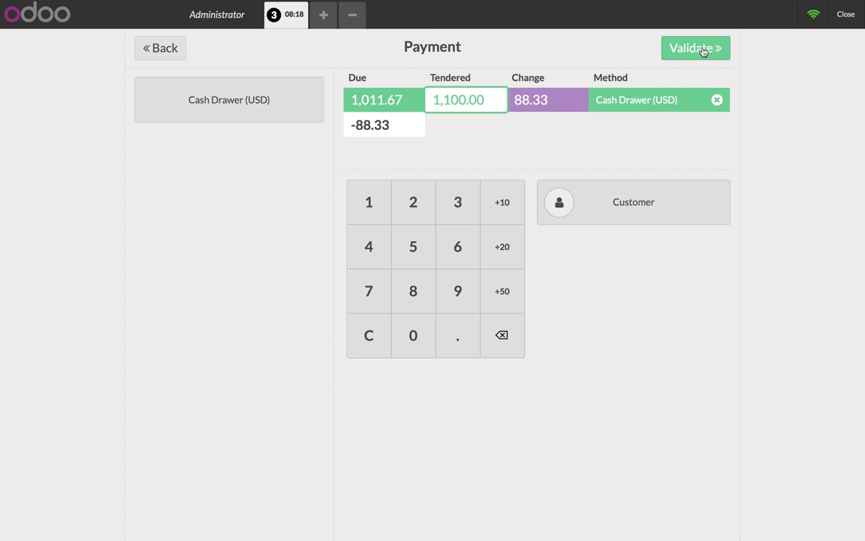
{"action": "left_click", "coordinate": [702, 49]}
{"action": "left_click", "coordinate": [707, 49]}
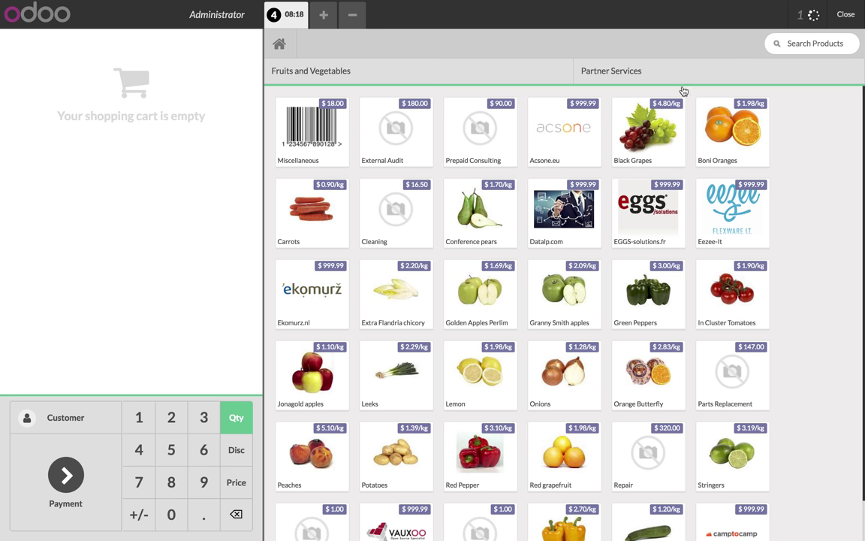
- Add Miscellaneous, Carrots, Cleaning, External Audit and Prepaid Consulting hours to the order
{"action": "left_click", "coordinate": [289, 131]}
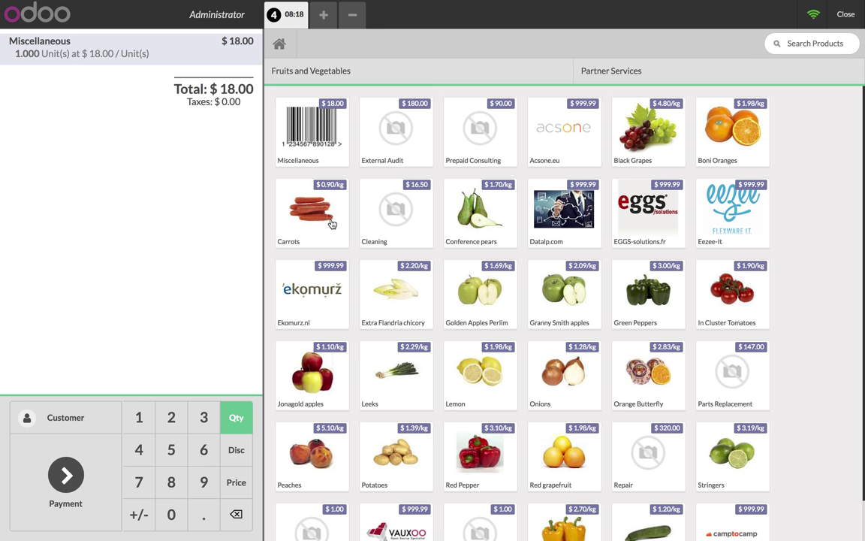
{"action": "left_click", "coordinate": [332, 224]}
{"action": "left_click", "coordinate": [394, 210]}
{"action": "left_click", "coordinate": [402, 158]}
{"action": "left_click", "coordinate": [482, 143]}
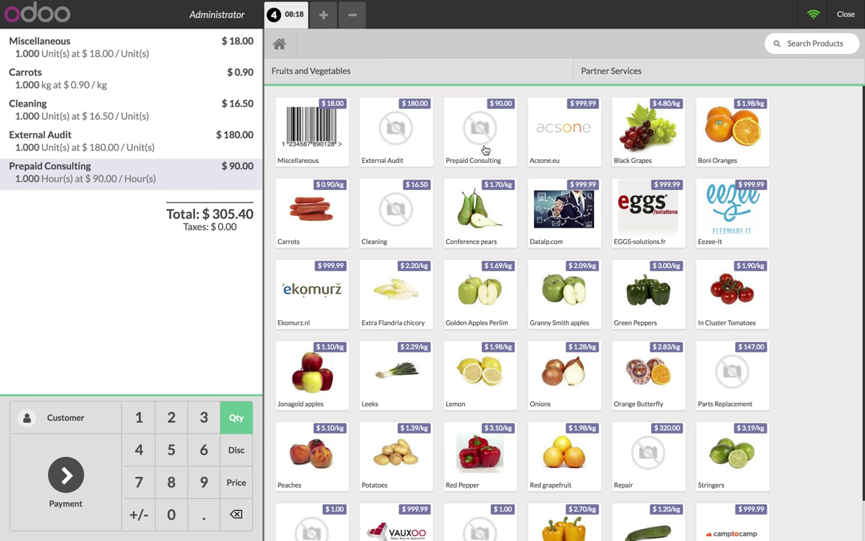
{"action": "left_click", "coordinate": [485, 150]}
{"action": "left_click", "coordinate": [485, 150]}
{"action": "left_click", "coordinate": [485, 150]}
{"action": "left_click", "coordinate": [485, 150]}
{"action": "left_click", "coordinate": [485, 150]}
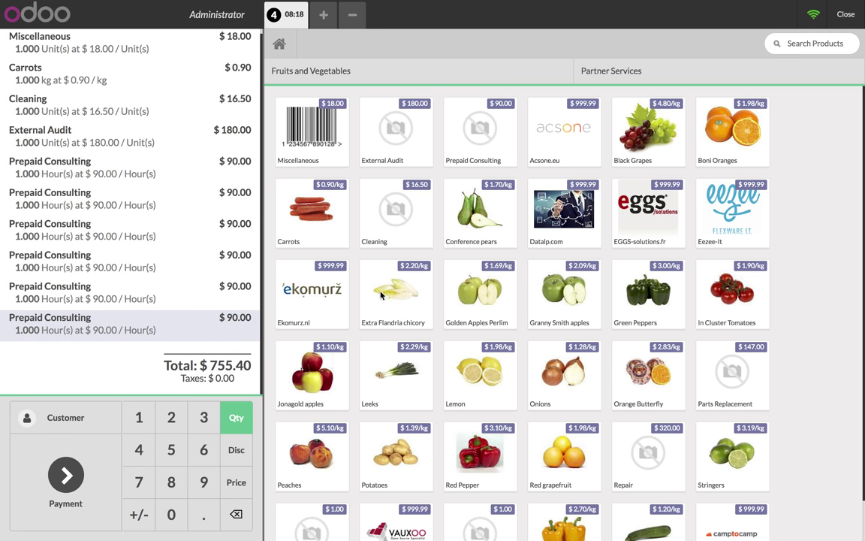
- Pay $755.40 in cash with 800 tendered for 44.60 change, then close the selling session
{"action": "left_click", "coordinate": [66, 474]}
{"action": "left_click", "coordinate": [270, 96]}
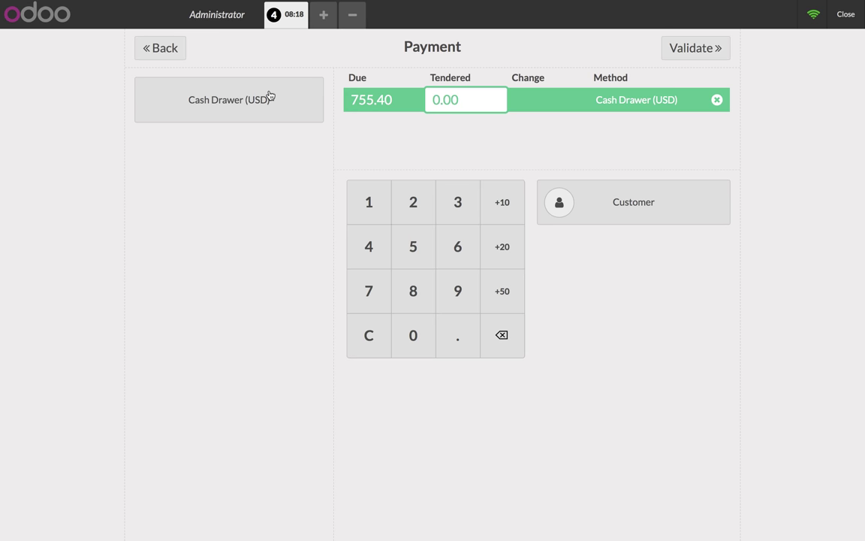
{"action": "type", "text": "800"}
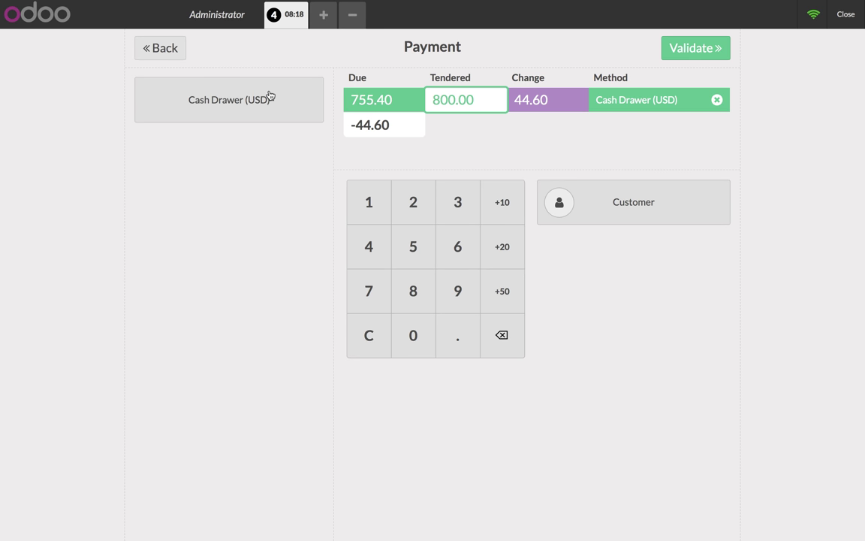
{"action": "left_click", "coordinate": [688, 54]}
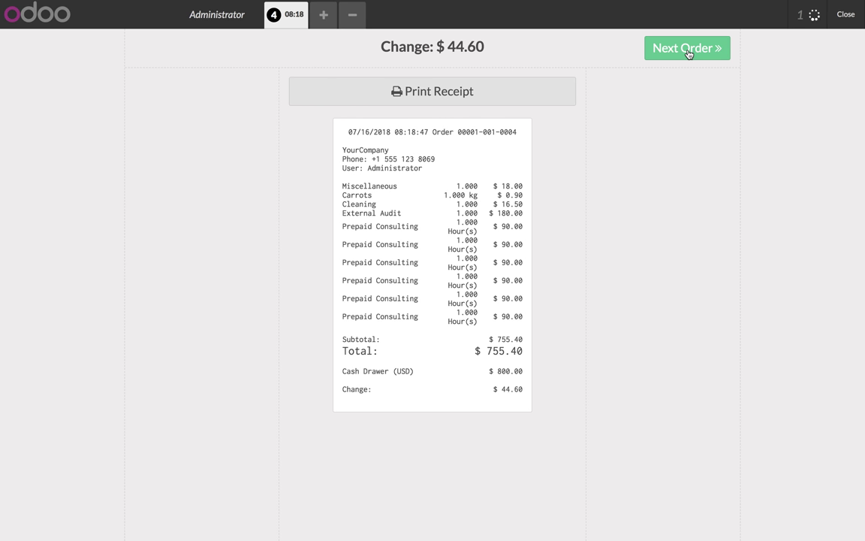
{"action": "left_click", "coordinate": [689, 53]}
{"action": "left_click", "coordinate": [842, 20]}
{"action": "left_click", "coordinate": [842, 20]}
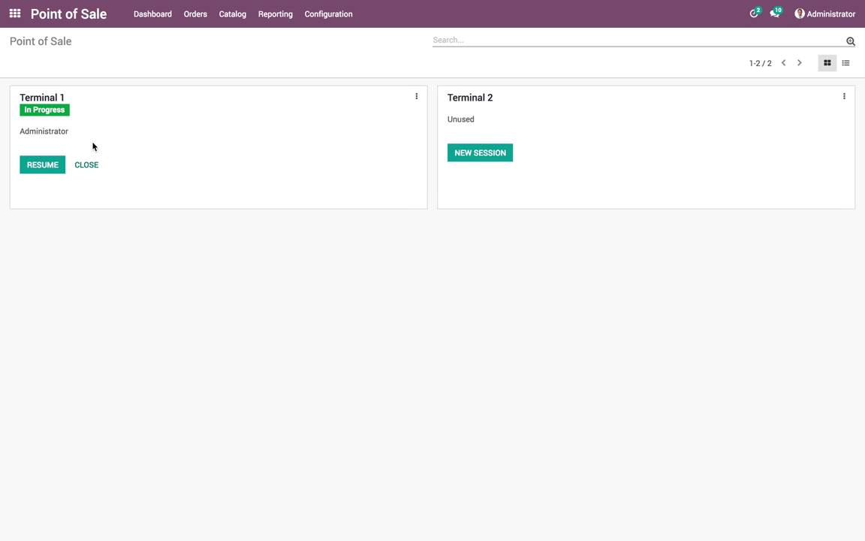
- Validate the closing of session POS/2018/07/16/01, post its entries, and return to the dashboard
{"action": "left_click", "coordinate": [89, 165]}
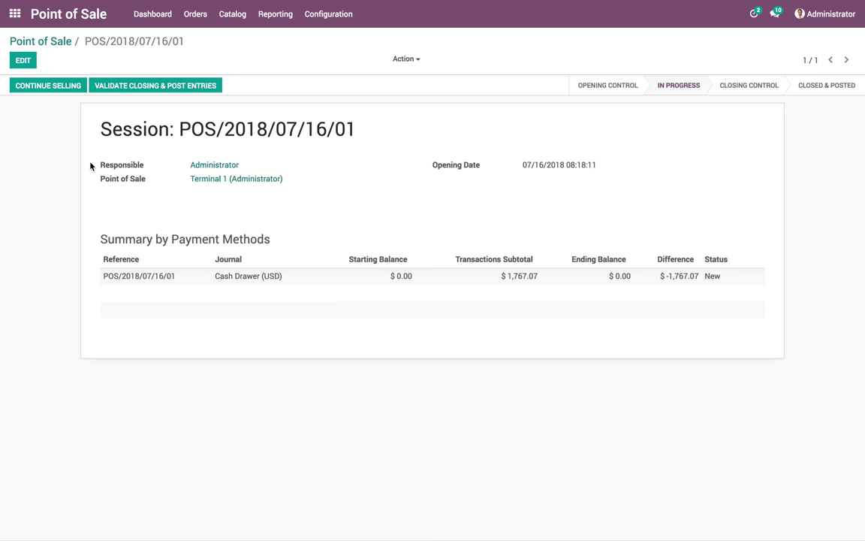
{"action": "left_click", "coordinate": [146, 88]}
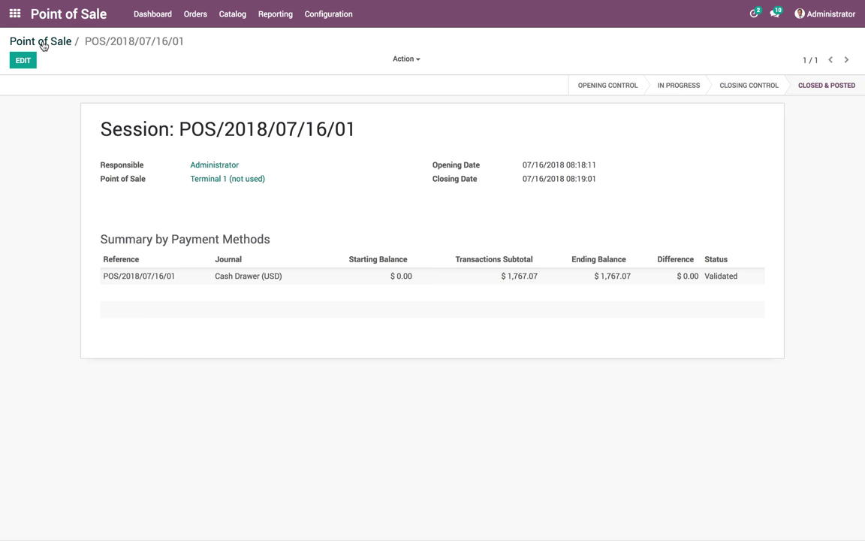
{"action": "left_click", "coordinate": [43, 43]}
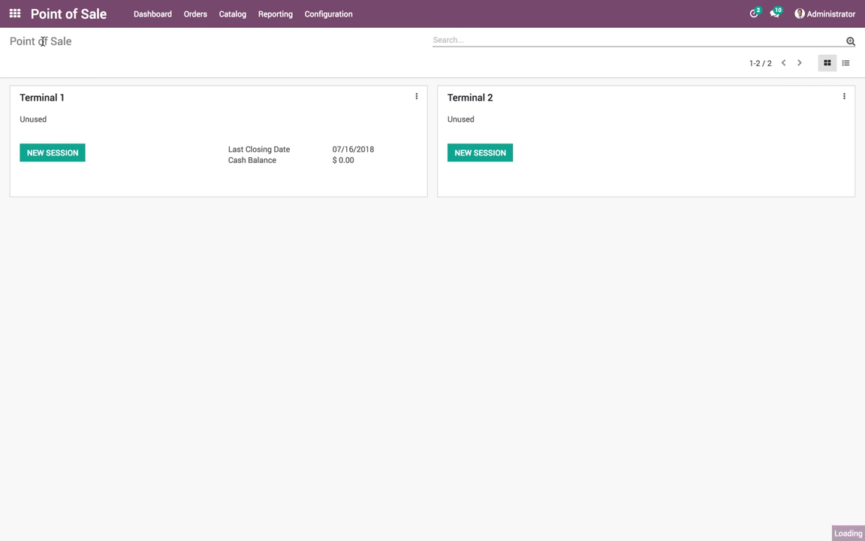
- Start a Terminal 2 session and add Lemon, Onions, Green Peppers, apples, Extra Flandria chicory and Leeks
{"action": "left_click", "coordinate": [497, 158]}
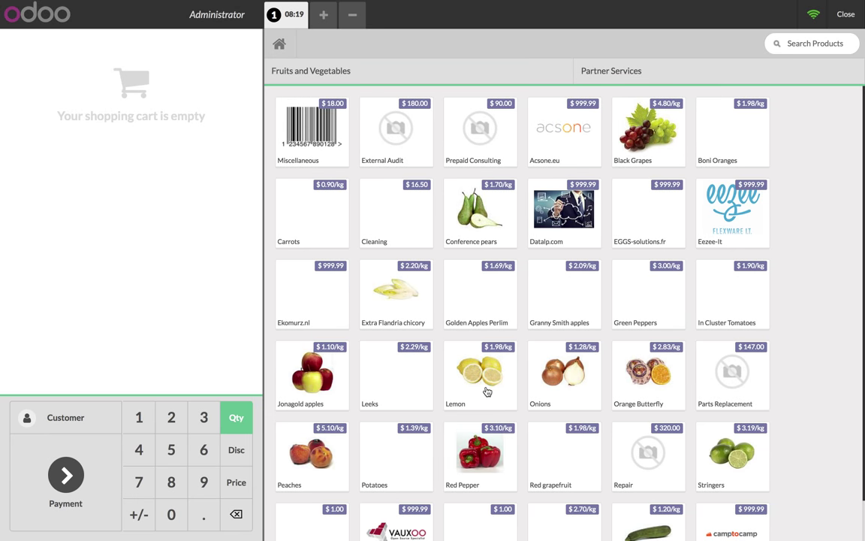
{"action": "left_click", "coordinate": [484, 383]}
{"action": "left_click", "coordinate": [571, 371]}
{"action": "left_click", "coordinate": [649, 301]}
{"action": "left_click", "coordinate": [578, 286]}
{"action": "left_click", "coordinate": [480, 287]}
{"action": "left_click", "coordinate": [404, 290]}
{"action": "left_click", "coordinate": [394, 371]}
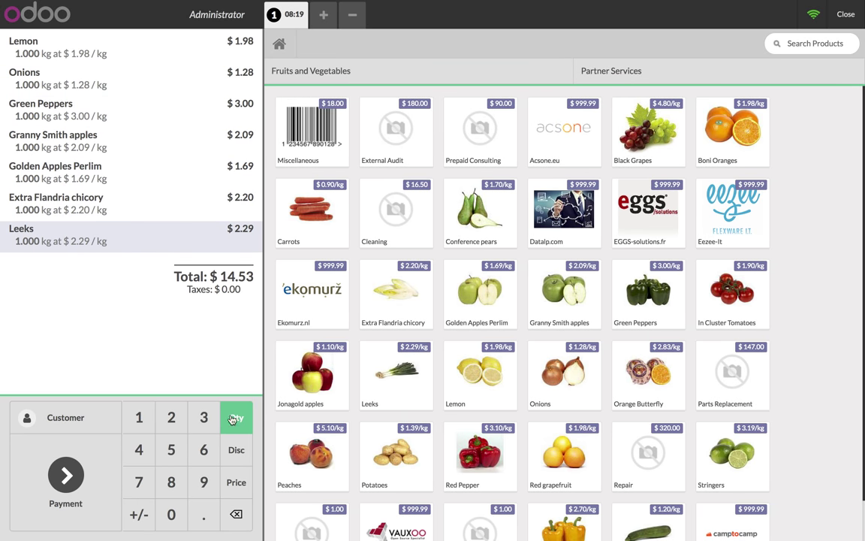
- Pay that order in cash with 15 tendered and start the next order
{"action": "left_click", "coordinate": [111, 458]}
{"action": "left_click", "coordinate": [297, 120]}
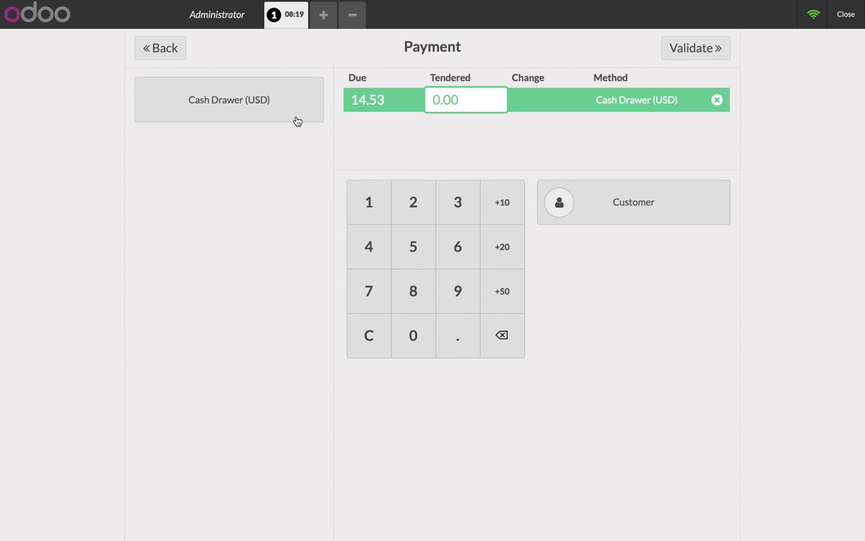
{"action": "type", "text": "15"}
{"action": "left_click", "coordinate": [683, 51]}
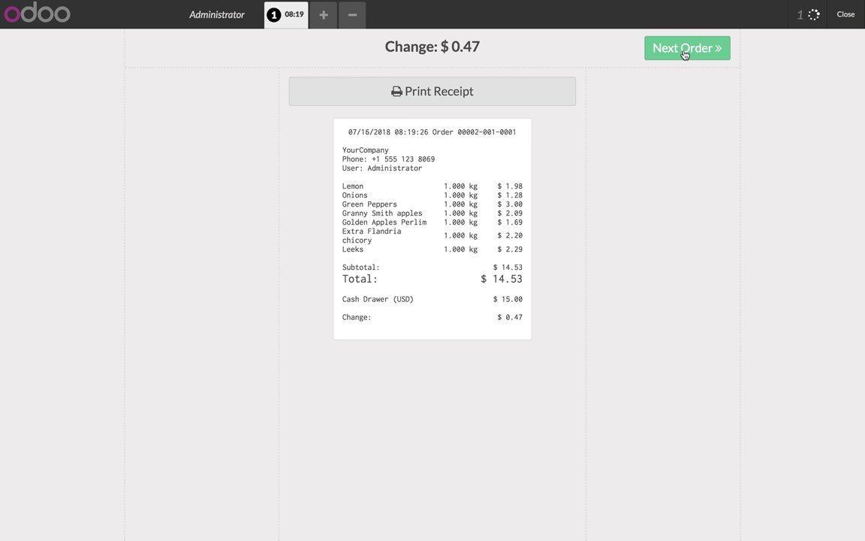
{"action": "left_click", "coordinate": [685, 51]}
- Add In Cluster Tomatoes, Parts Replacement, Orange Butterfly, Stringers, Repair, Red grapefruit and Red Pepper
{"action": "left_click", "coordinate": [767, 314]}
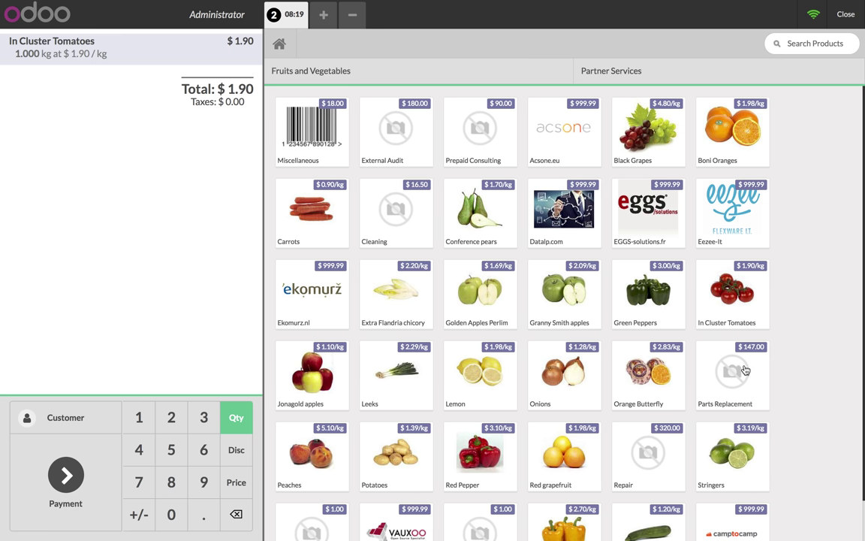
{"action": "left_click", "coordinate": [728, 375]}
{"action": "left_click", "coordinate": [666, 391]}
{"action": "left_click", "coordinate": [732, 458]}
{"action": "scroll", "coordinate": [740, 450], "scroll_direction": "down", "scroll_amount": 1}
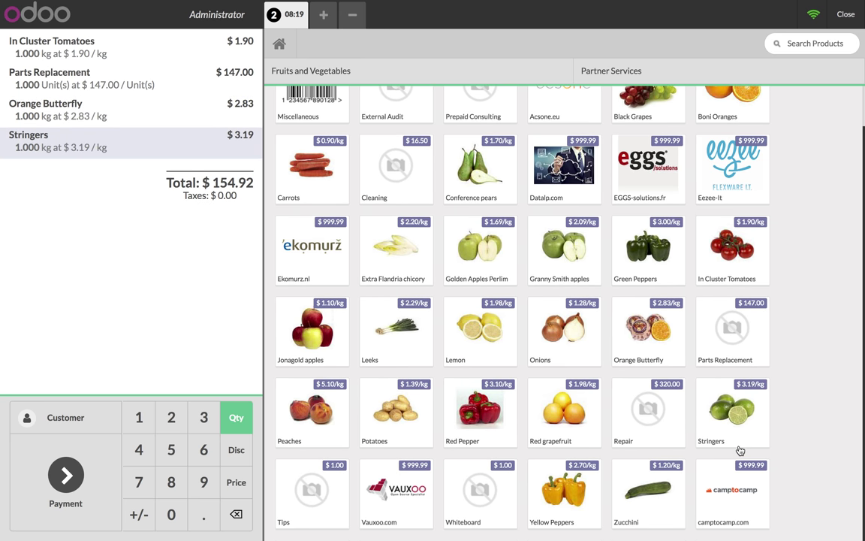
{"action": "left_click", "coordinate": [636, 415]}
{"action": "left_click", "coordinate": [563, 410]}
{"action": "left_click", "coordinate": [479, 410]}
{"action": "scroll", "coordinate": [470, 416], "scroll_direction": "up", "scroll_amount": 1}
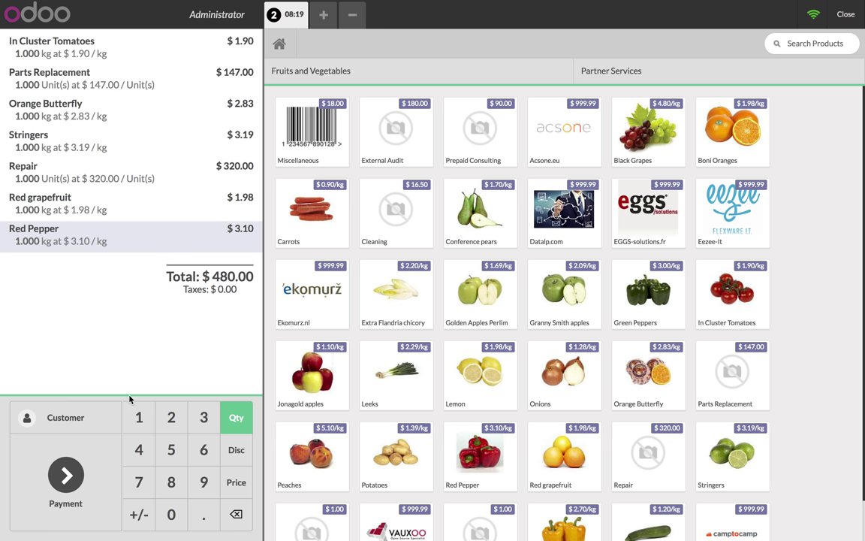
- Pay the $480.00 order with 500 cash for 20.00 change, then close the register
{"action": "left_click", "coordinate": [88, 472]}
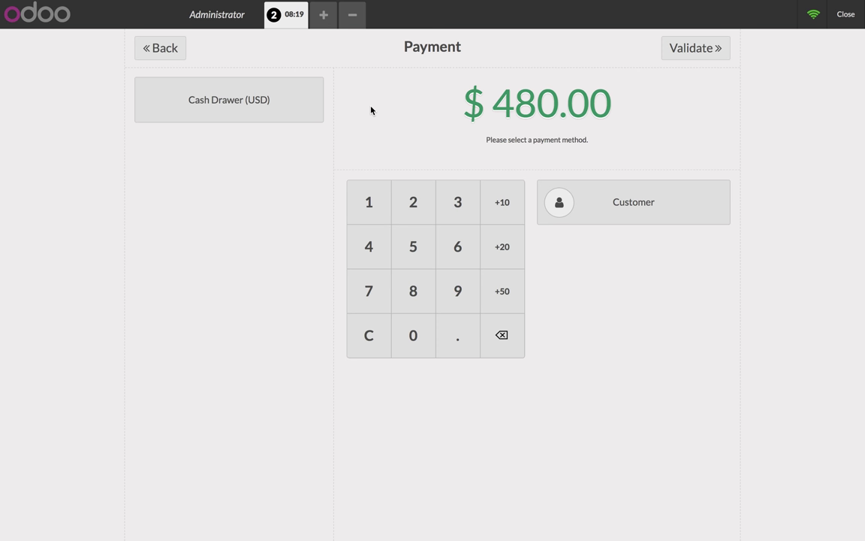
{"action": "left_click", "coordinate": [261, 104]}
{"action": "type", "text": "500"}
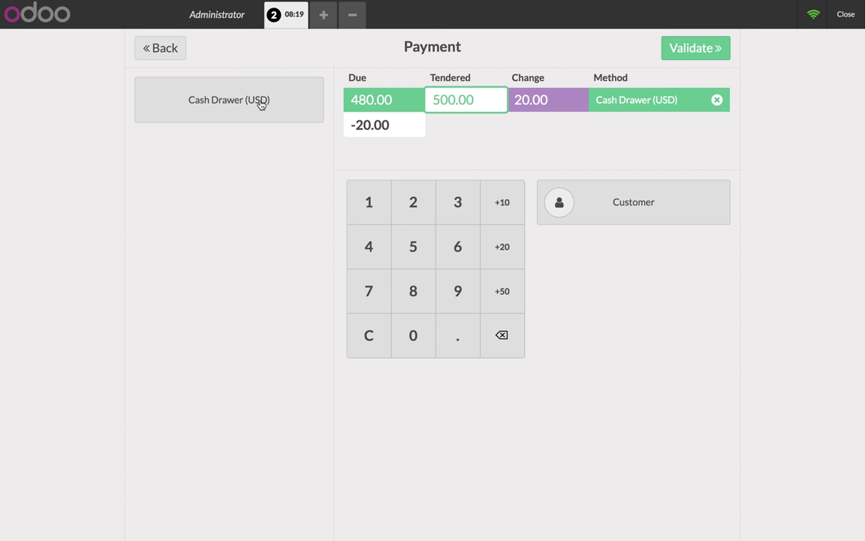
{"action": "left_click", "coordinate": [672, 55]}
{"action": "left_click", "coordinate": [672, 55]}
{"action": "left_click", "coordinate": [845, 14]}
{"action": "left_click", "coordinate": [845, 14]}
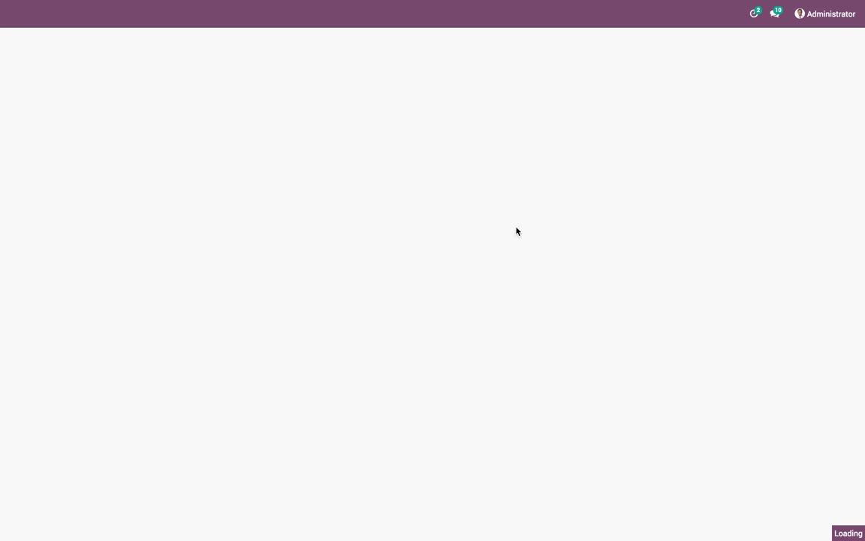
- Close and post session POS/2018/07/16/02 with $494.53 validated, then open the Sales Details report
{"action": "left_click", "coordinate": [513, 168]}
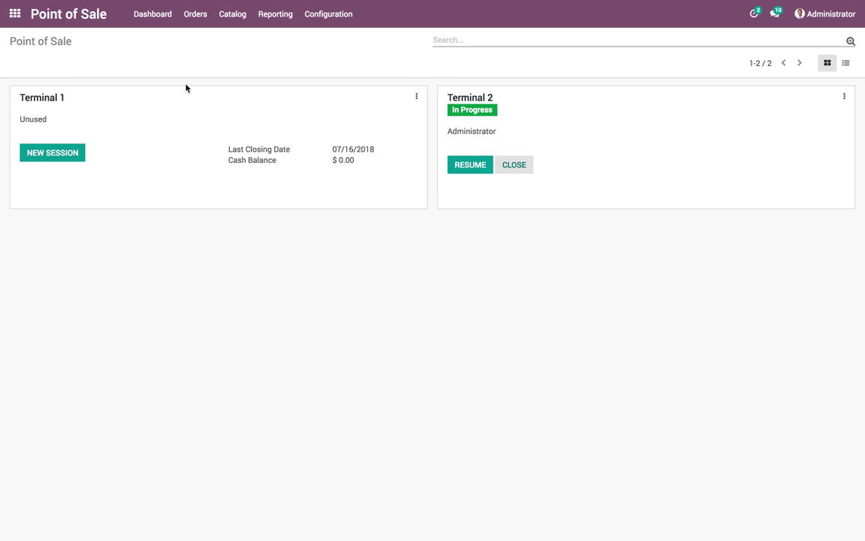
{"action": "left_click", "coordinate": [181, 86]}
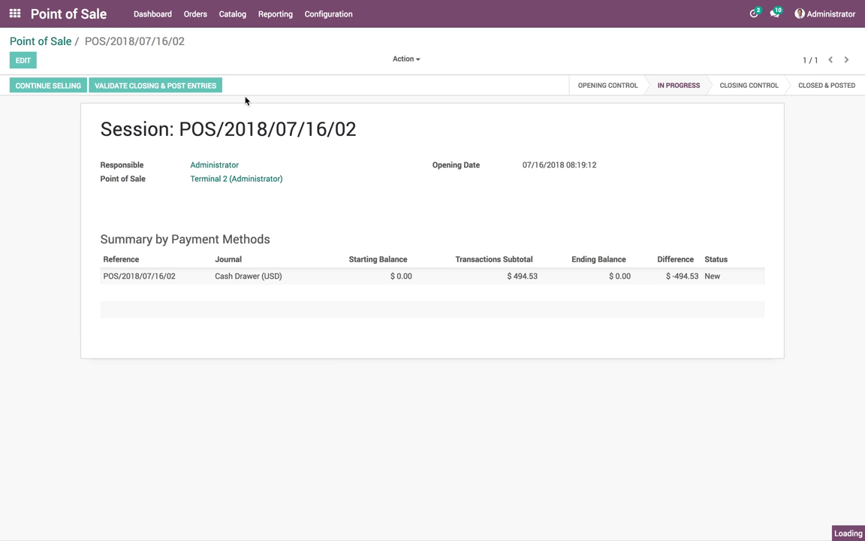
{"action": "left_click", "coordinate": [39, 41]}
{"action": "left_click", "coordinate": [288, 16]}
{"action": "left_click", "coordinate": [292, 50]}
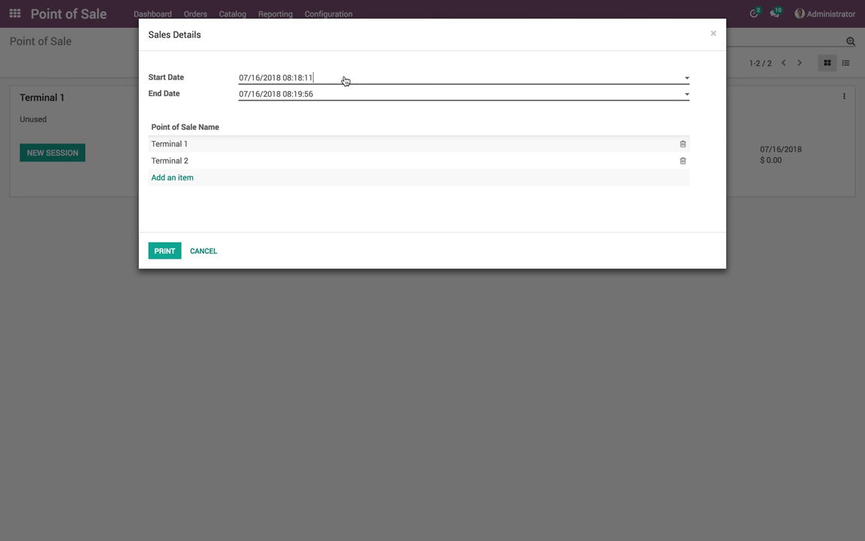
- Set the Sales Details start date to 07/16/2018 08:00:00, print it, and open the downloaded PDF
{"action": "left_click", "coordinate": [345, 78]}
{"action": "left_click", "coordinate": [345, 79]}
{"action": "left_click", "coordinate": [173, 251]}
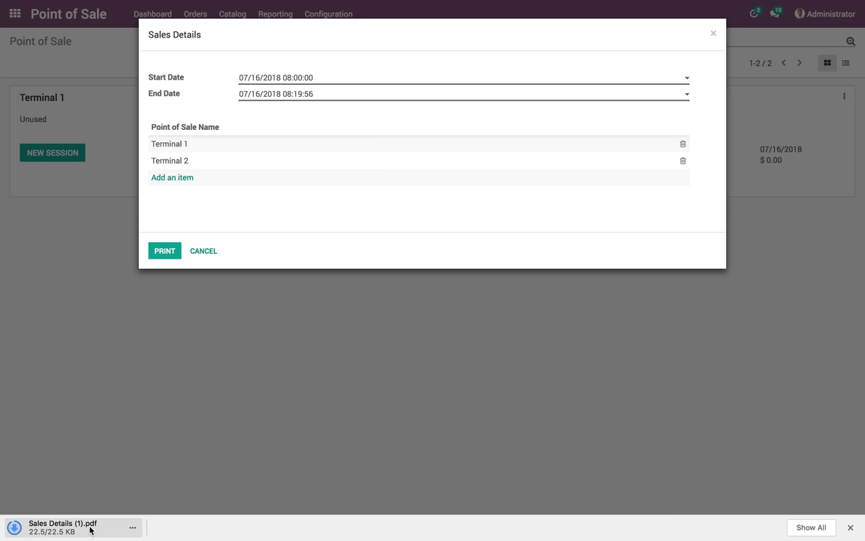
{"action": "left_click", "coordinate": [90, 528]}
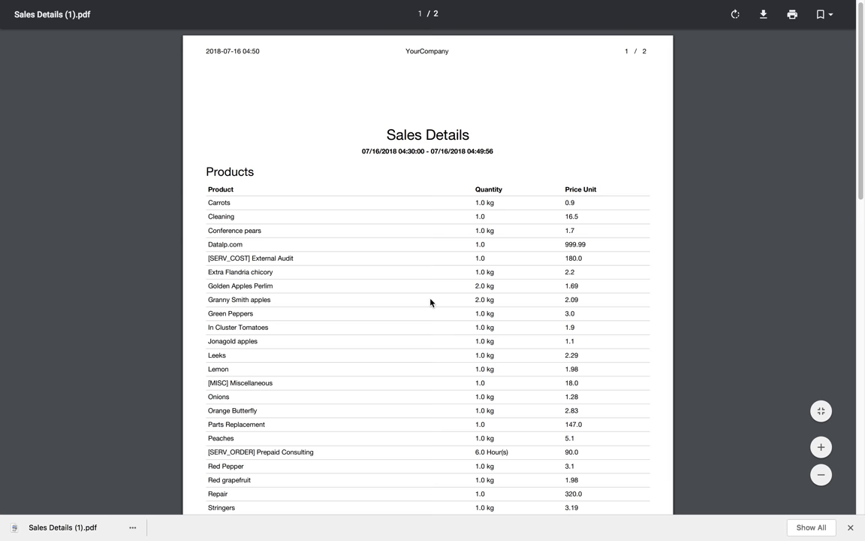
- Scroll Sales Details (1).pdf fullscreen down to the 2,261.60 payments total, then return to Odoo
{"action": "scroll", "coordinate": [430, 301], "scroll_direction": "down", "scroll_amount": 2}
{"action": "scroll", "coordinate": [443, 312], "scroll_direction": "down", "scroll_amount": 1}
{"action": "scroll", "coordinate": [451, 321], "scroll_direction": "down", "scroll_amount": 1}
{"action": "scroll", "coordinate": [452, 320], "scroll_direction": "down", "scroll_amount": 2}
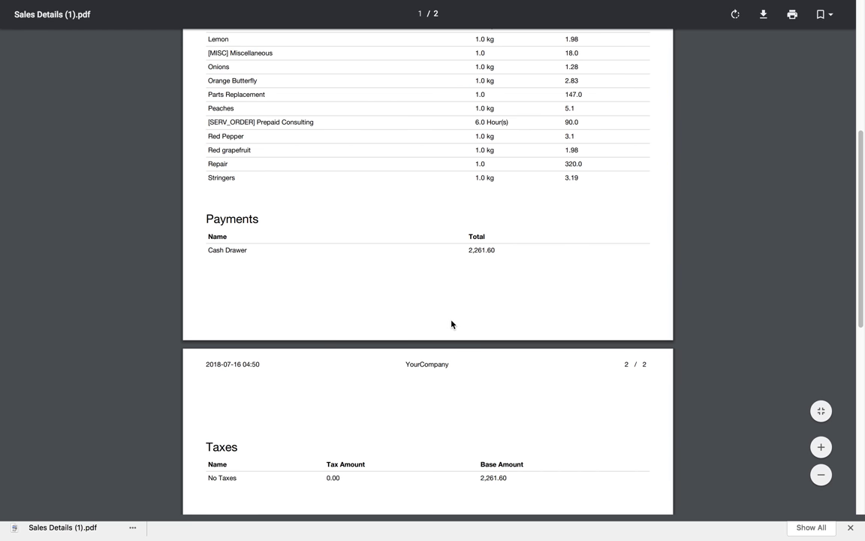
{"action": "key", "text": "ctrl+super+f"}
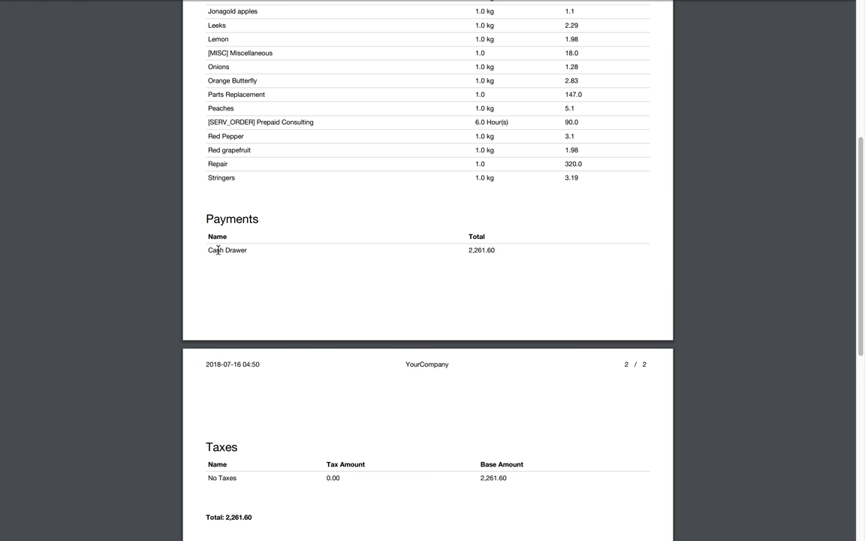
{"action": "scroll", "coordinate": [470, 341], "scroll_direction": "down", "scroll_amount": 5}
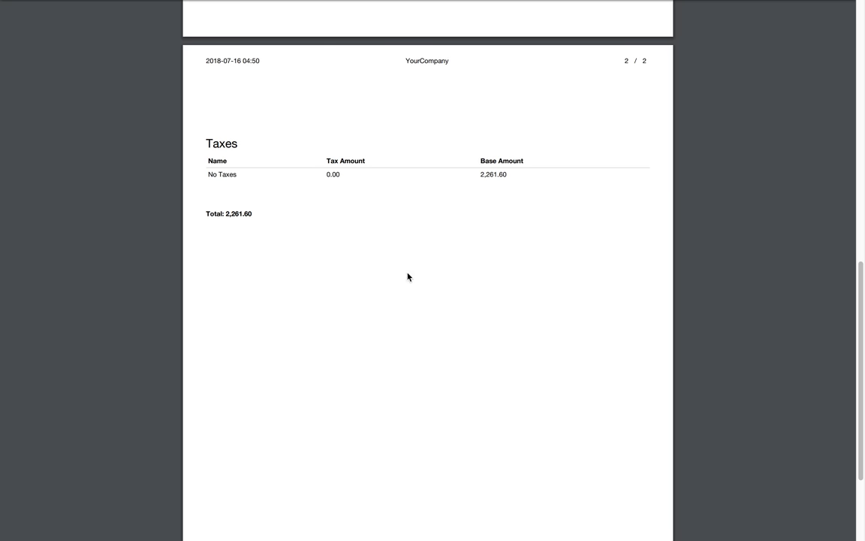
{"action": "scroll", "coordinate": [449, 312], "scroll_direction": "up", "scroll_amount": 4}
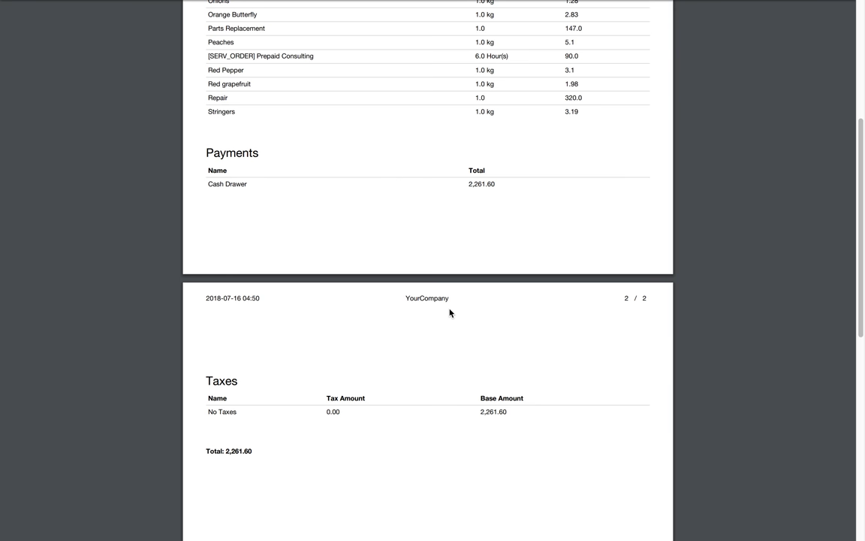
{"action": "scroll", "coordinate": [451, 312], "scroll_direction": "up", "scroll_amount": 2}
{"action": "left_click", "coordinate": [121, 28]}
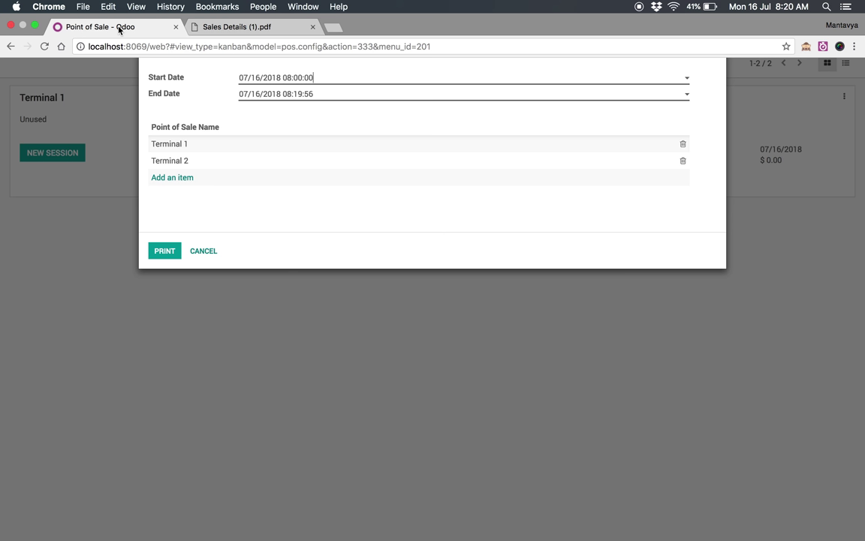
- Remove Terminal 2, print the Terminal 1-only Sales Details report, and open Sales Details (2).pdf
{"action": "left_click", "coordinate": [683, 161]}
{"action": "left_click", "coordinate": [172, 252]}
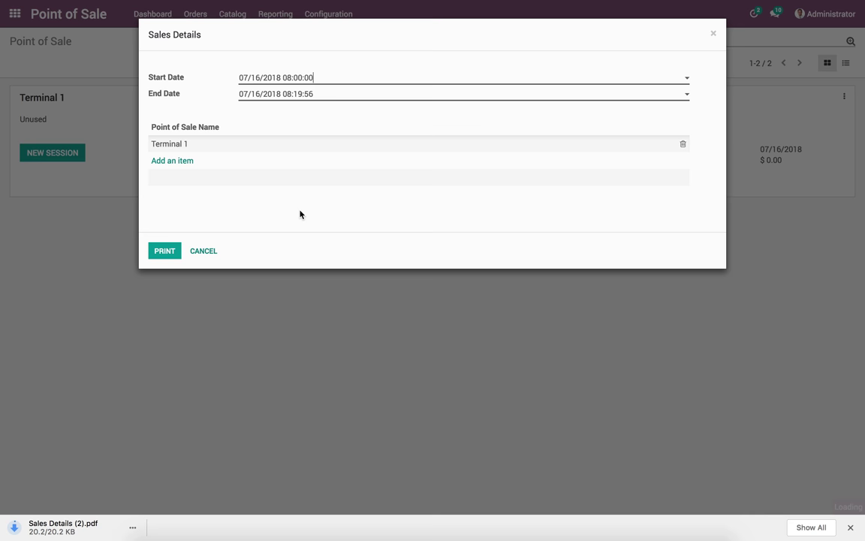
{"action": "left_click", "coordinate": [52, 523]}
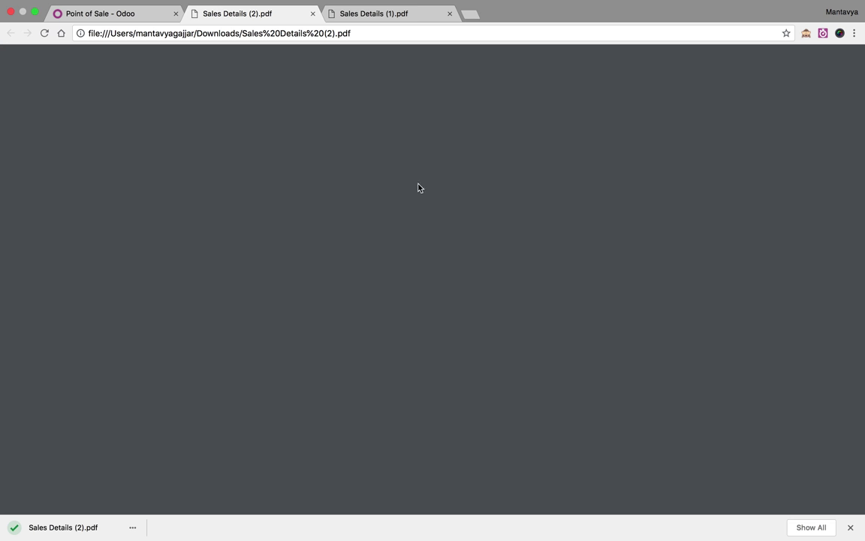
- Review the Terminal 1 Sales Details report full-screen down to its 1,767.07 total, then return to Odoo
{"action": "key", "text": "ctrl+super+f"}
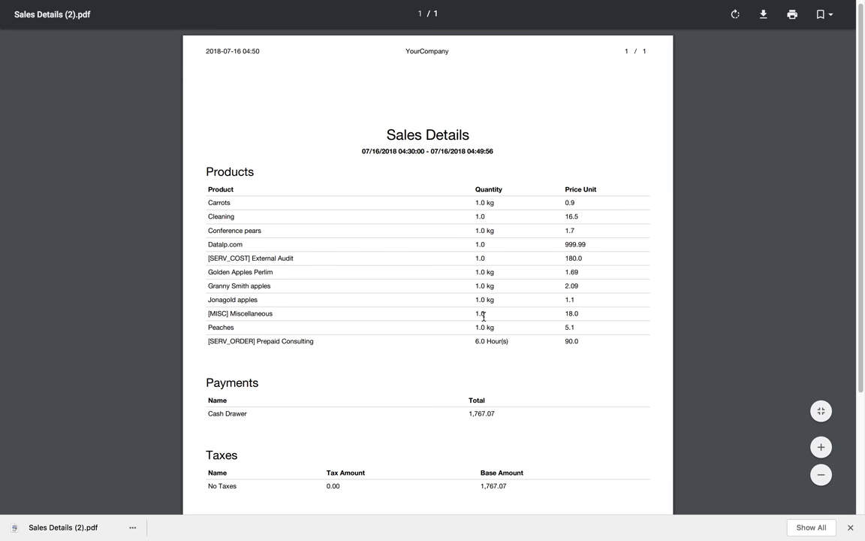
{"action": "scroll", "coordinate": [484, 317], "scroll_direction": "down", "scroll_amount": 3}
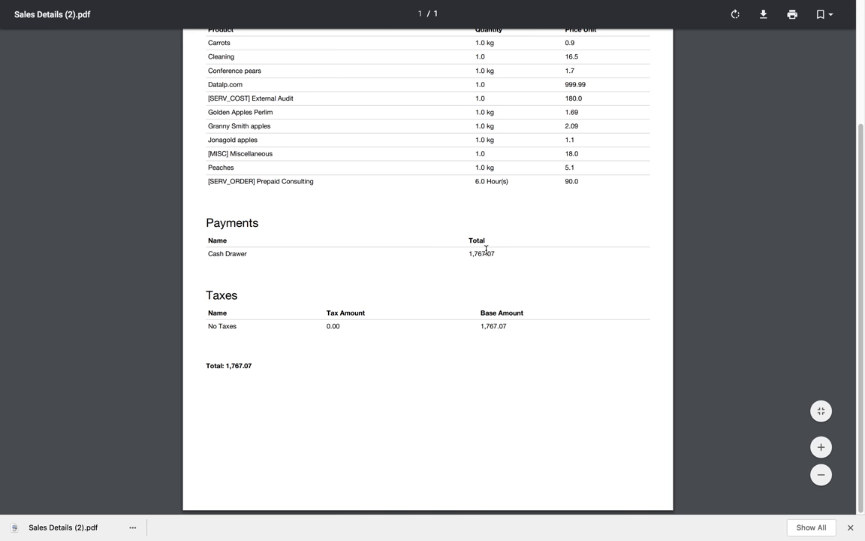
{"action": "scroll", "coordinate": [486, 250], "scroll_direction": "up", "scroll_amount": 3}
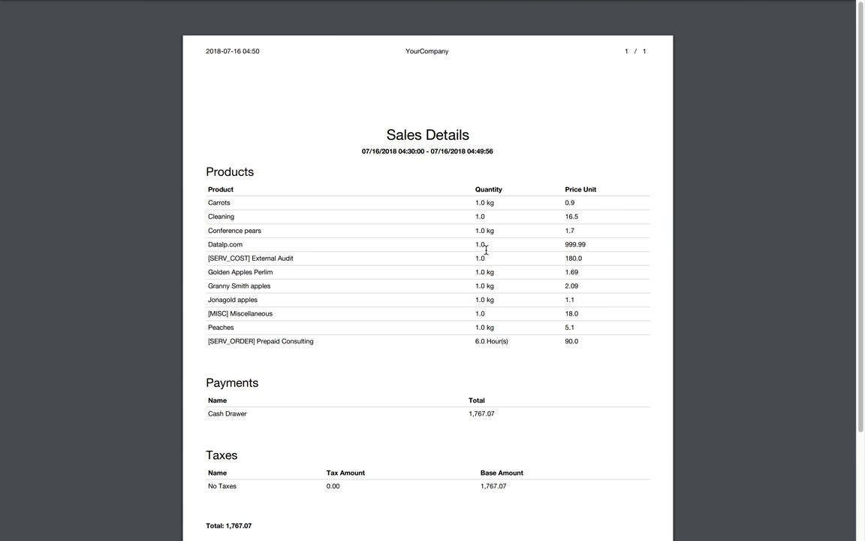
{"action": "scroll", "coordinate": [486, 249], "scroll_direction": "down", "scroll_amount": 1}
{"action": "scroll", "coordinate": [486, 249], "scroll_direction": "down", "scroll_amount": 2}
{"action": "mouse_move", "coordinate": [178, 3]}
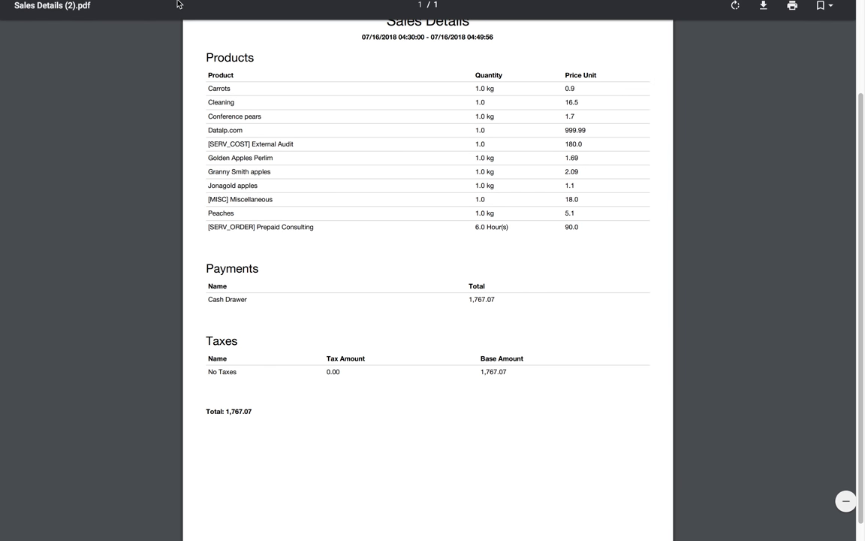
{"action": "left_click", "coordinate": [135, 24]}
- Replace Terminal 1 with Terminal 2 in the Sales Details report and open the resulting Sales Details (3).pdf
{"action": "left_click", "coordinate": [684, 145]}
{"action": "left_click", "coordinate": [146, 137]}
{"action": "left_click", "coordinate": [168, 200]}
{"action": "left_click", "coordinate": [178, 250]}
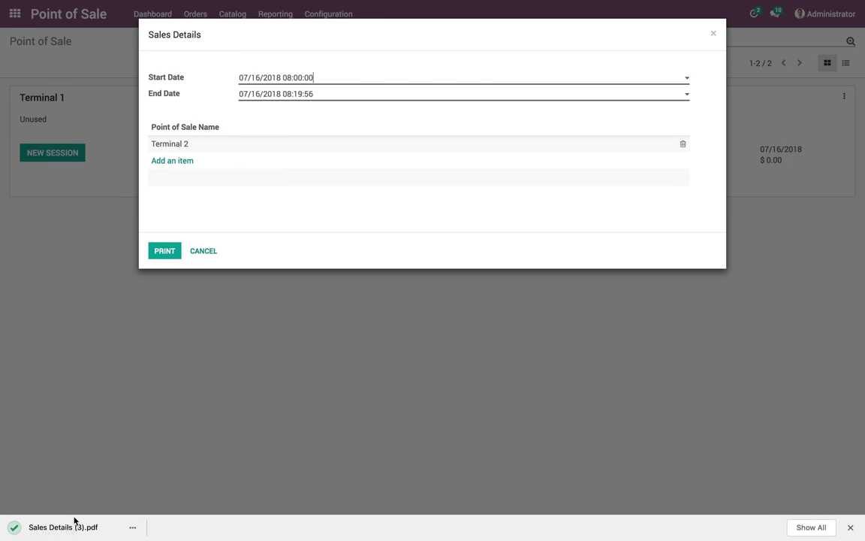
{"action": "left_click", "coordinate": [71, 524]}
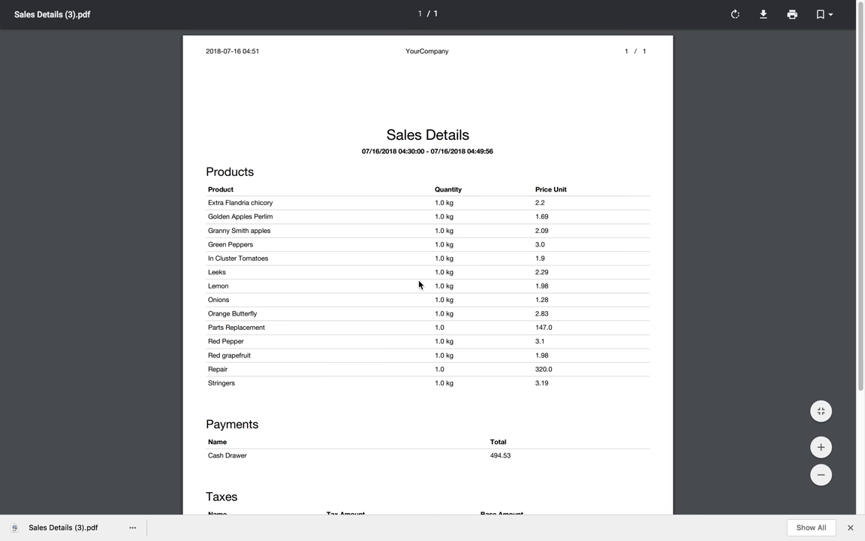
- Scroll the Terminal 2 report, Sales Details (3).pdf, to its 494.53 Cash Drawer total
{"action": "scroll", "coordinate": [436, 307], "scroll_direction": "down", "scroll_amount": 1}
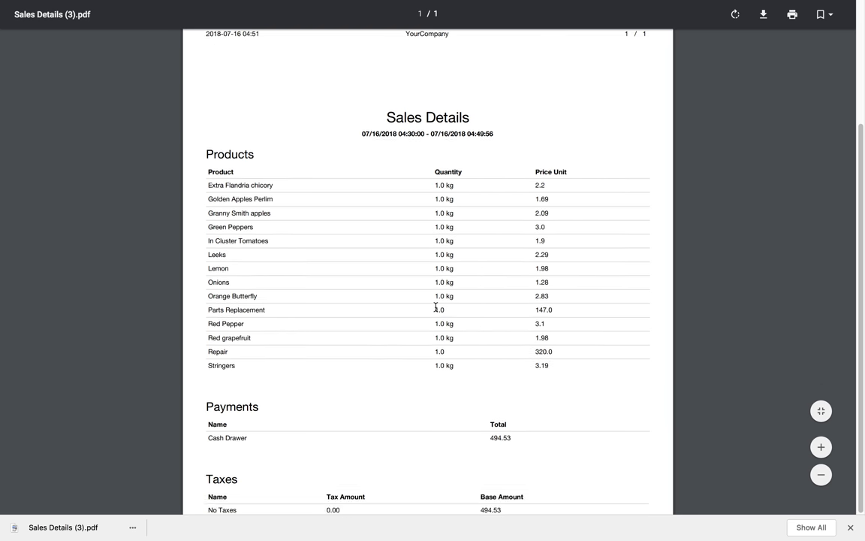
{"action": "scroll", "coordinate": [436, 308], "scroll_direction": "down", "scroll_amount": 4}
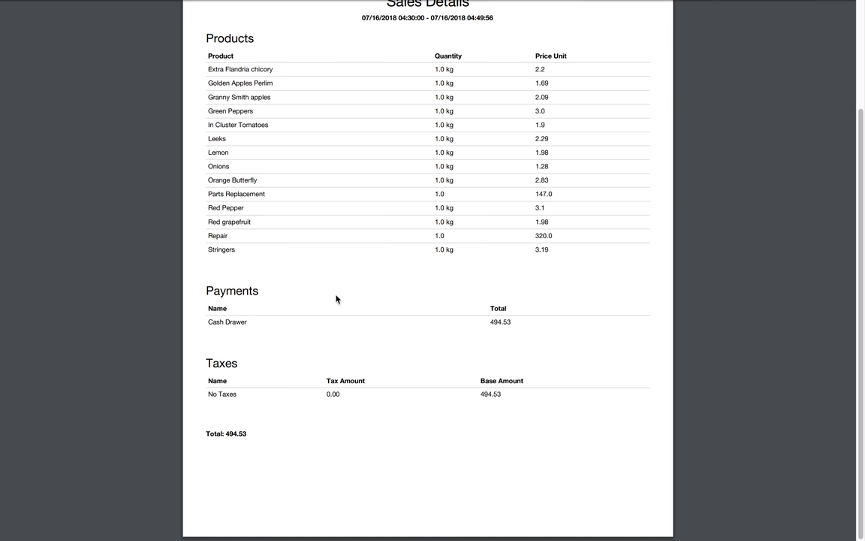
{"action": "left_click", "coordinate": [545, 323]}
- Compare it with the Terminal 1 (1,767.07) and combined (2,261.60) Sales Details reports
{"action": "left_click", "coordinate": [353, 29]}
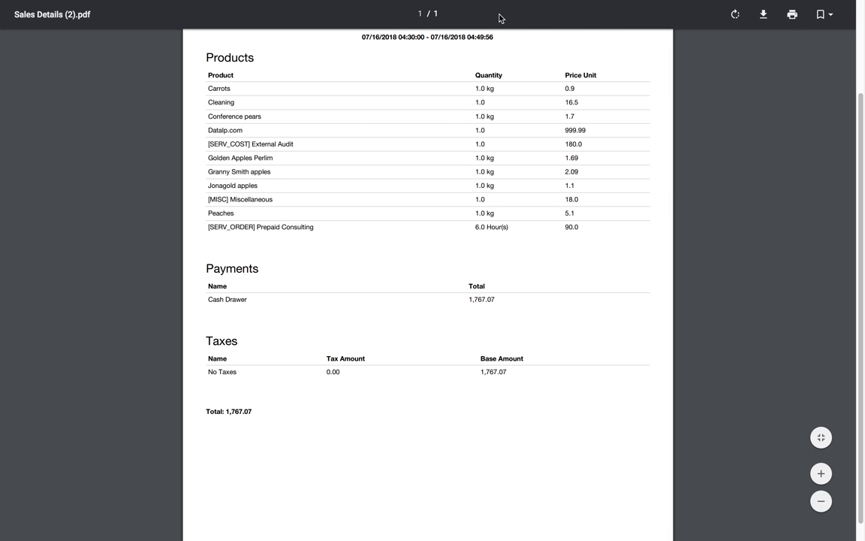
{"action": "mouse_move", "coordinate": [500, 15]}
{"action": "left_click", "coordinate": [281, 33]}
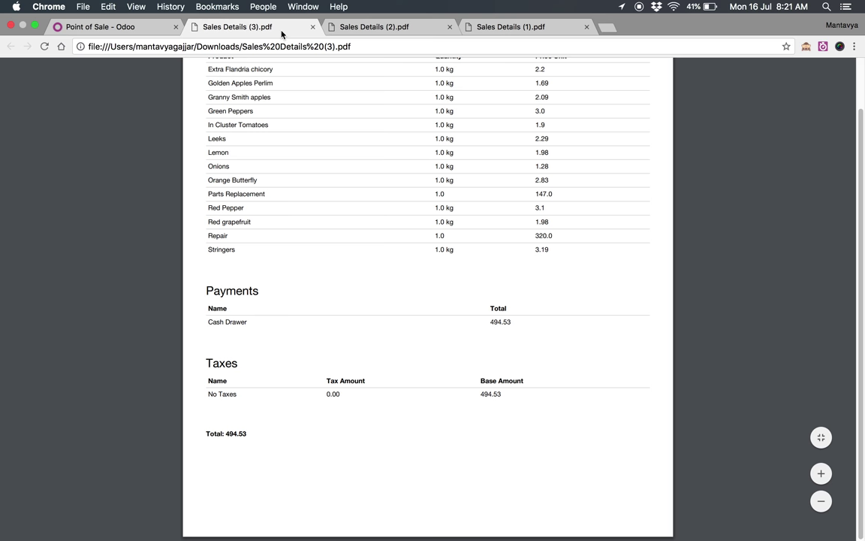
{"action": "left_click", "coordinate": [340, 28]}
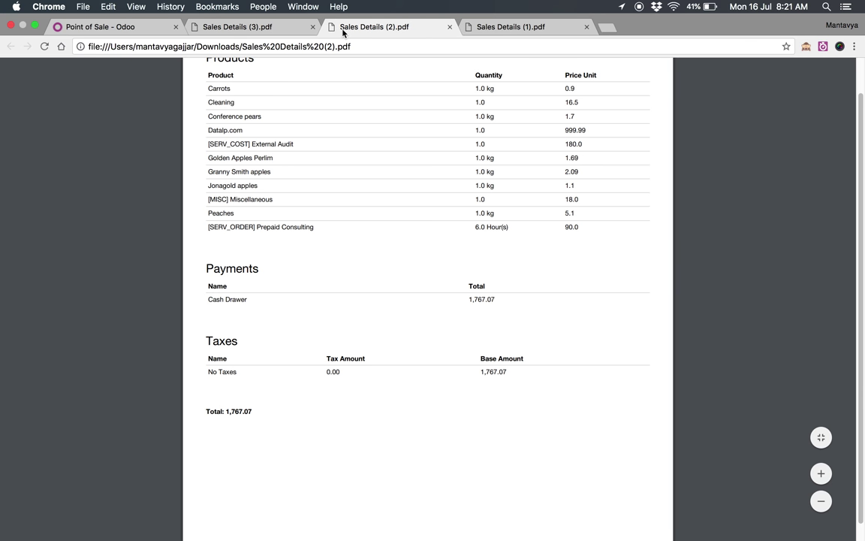
{"action": "left_click", "coordinate": [500, 29]}
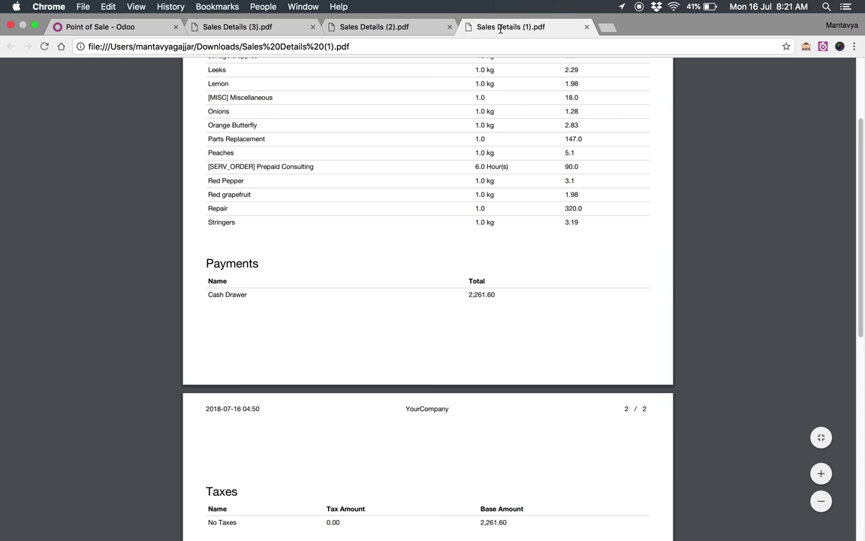
{"action": "scroll", "coordinate": [519, 362], "scroll_direction": "down", "scroll_amount": 1}
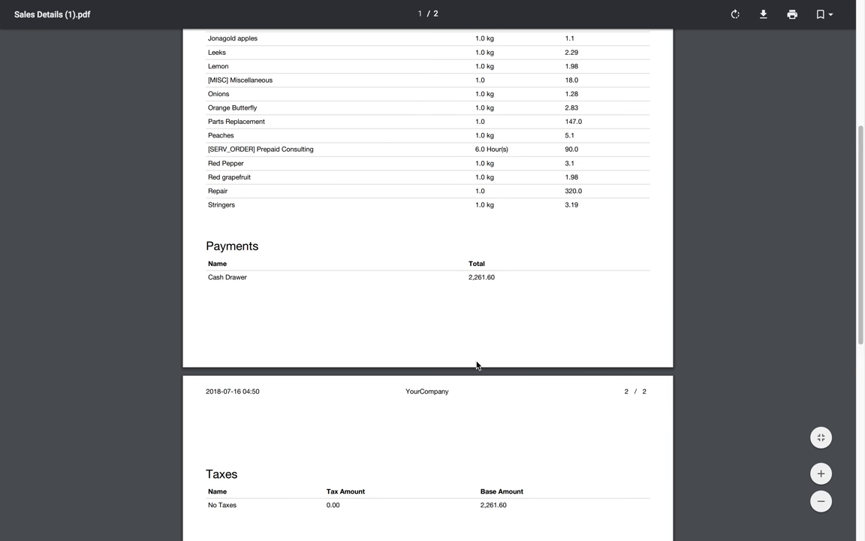